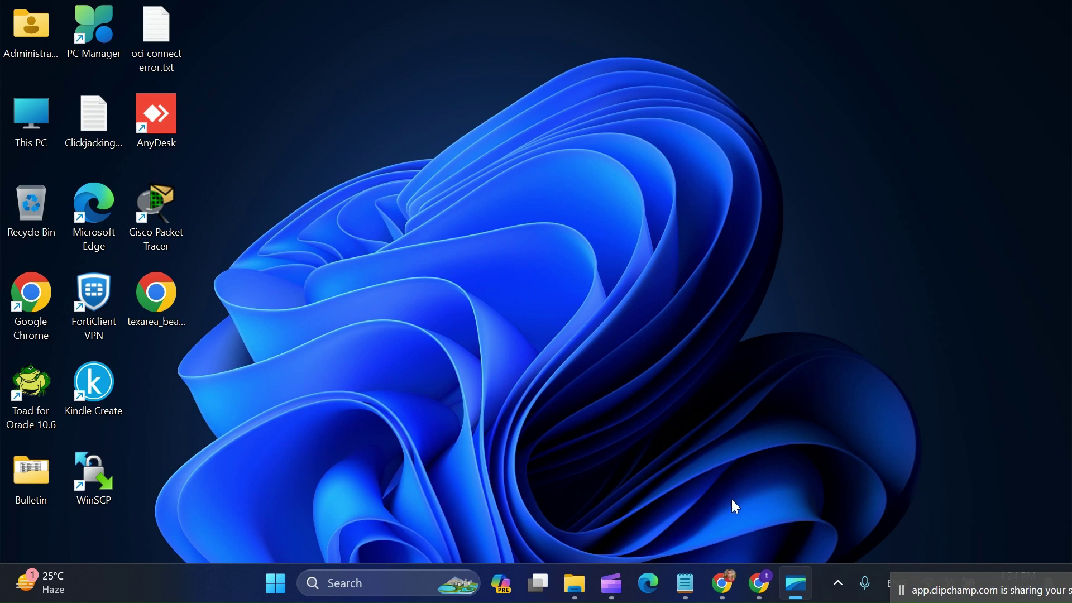
Open Chrome, search Google for "google pinpoint", and open the Pinpoint about page on Journalist Studio.
click(762, 565)
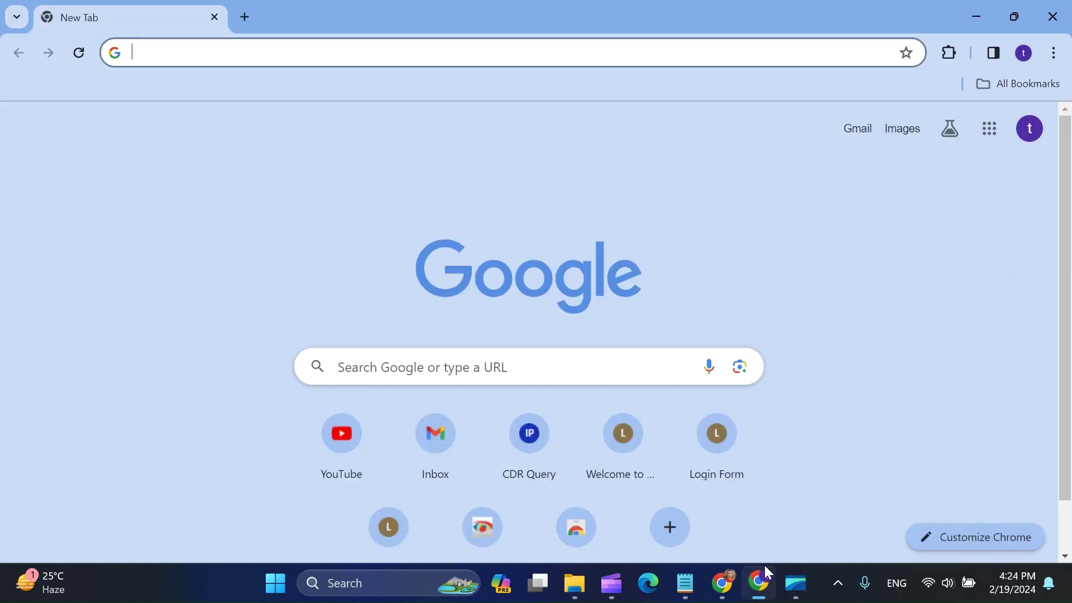
click(216, 158)
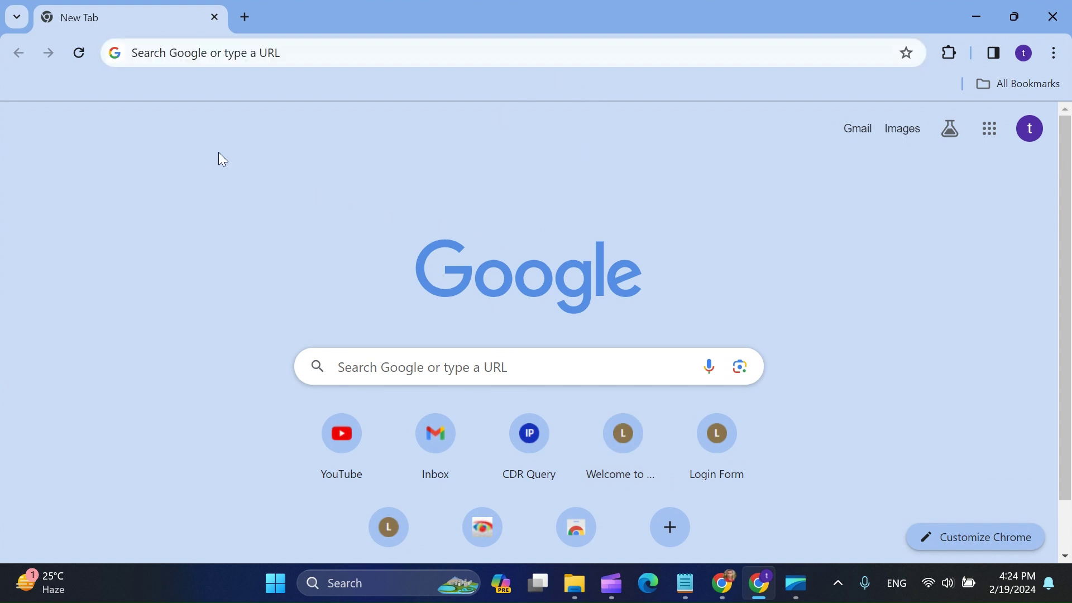
click(264, 58)
text(goole)
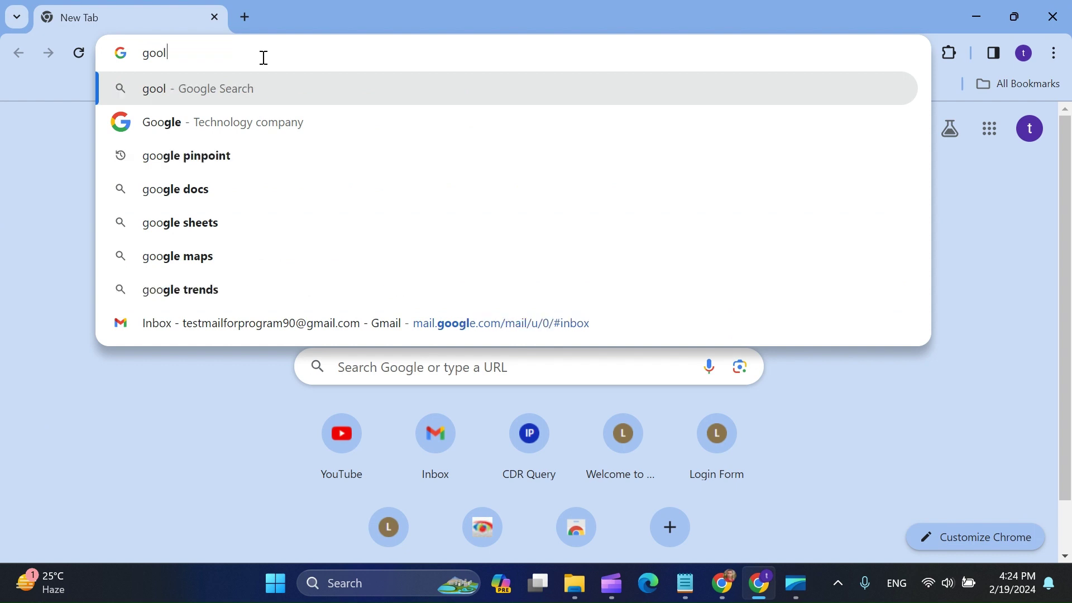
key(BackSpace)
key(BackSpace)
key(BackSpace)
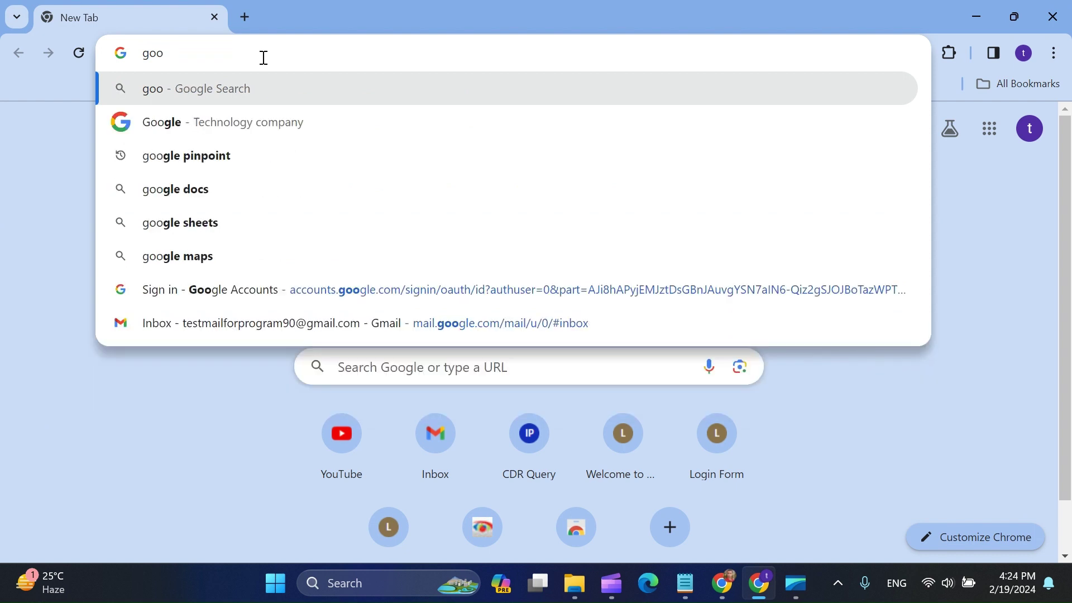
text(gle)
key(Return)
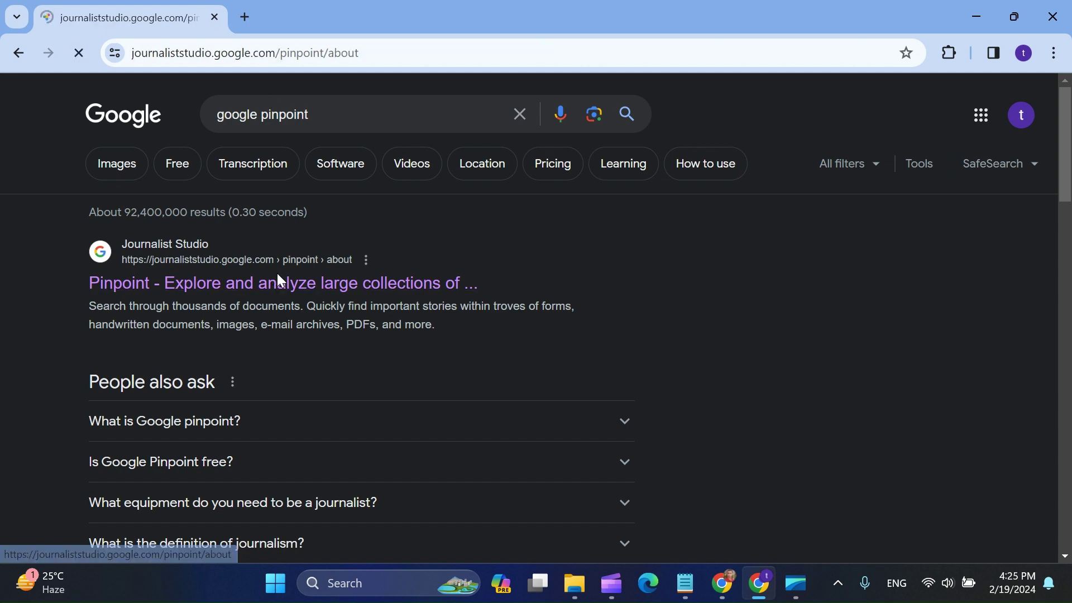
scroll(276, 273, down, 3)
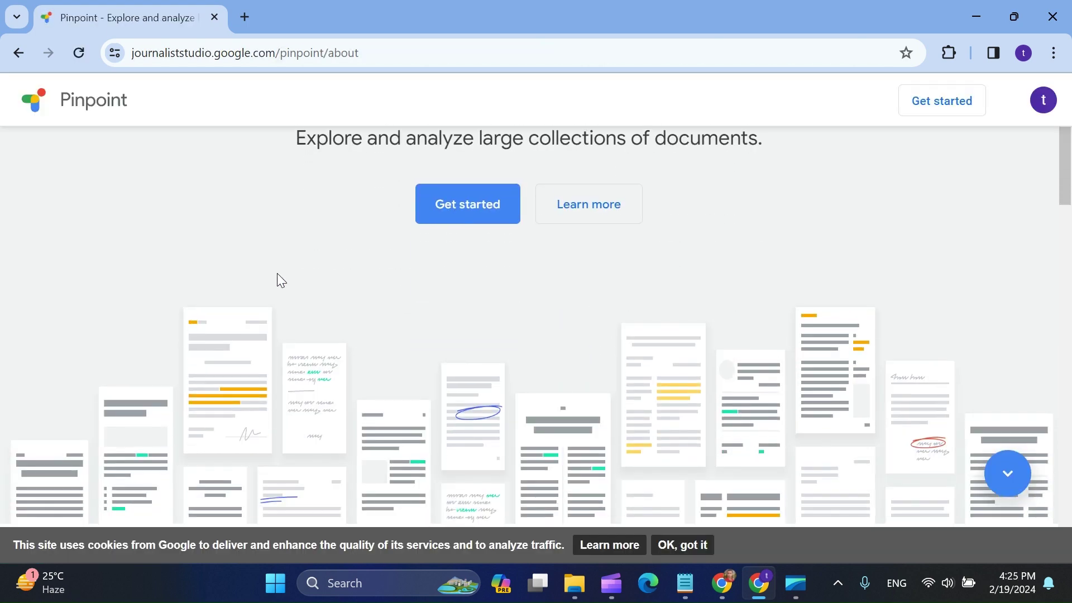
scroll(277, 273, up, 3)
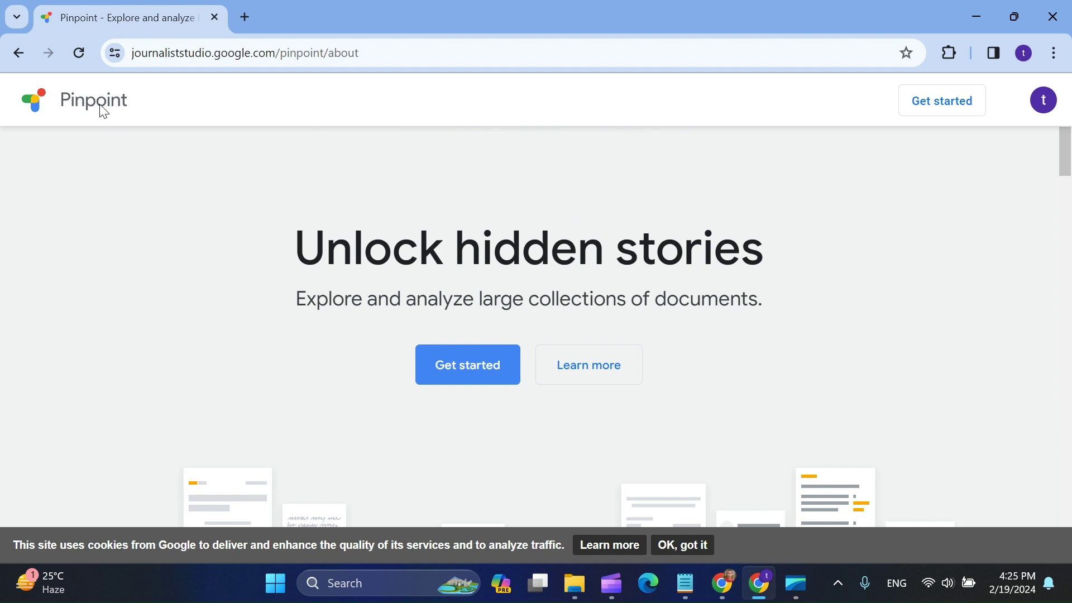
Get started with Pinpoint and request full access by attempting to create a new private collection.
click(471, 365)
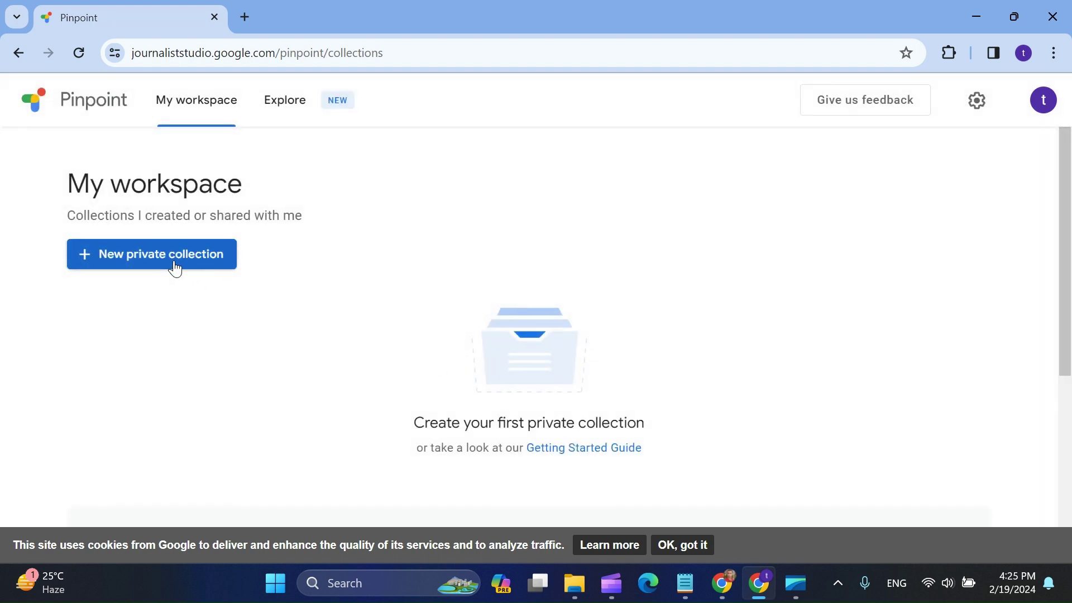
click(155, 263)
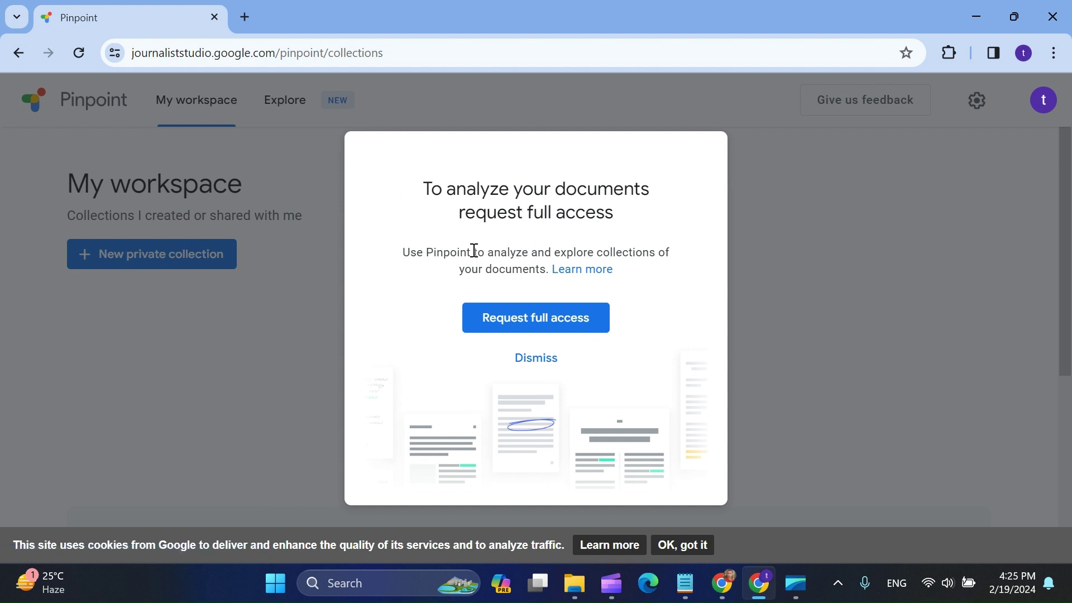
click(545, 323)
Review the full-access request form from personal details, role, work information and country through to the notification and feedback questions.
scroll(540, 313, down, 6)
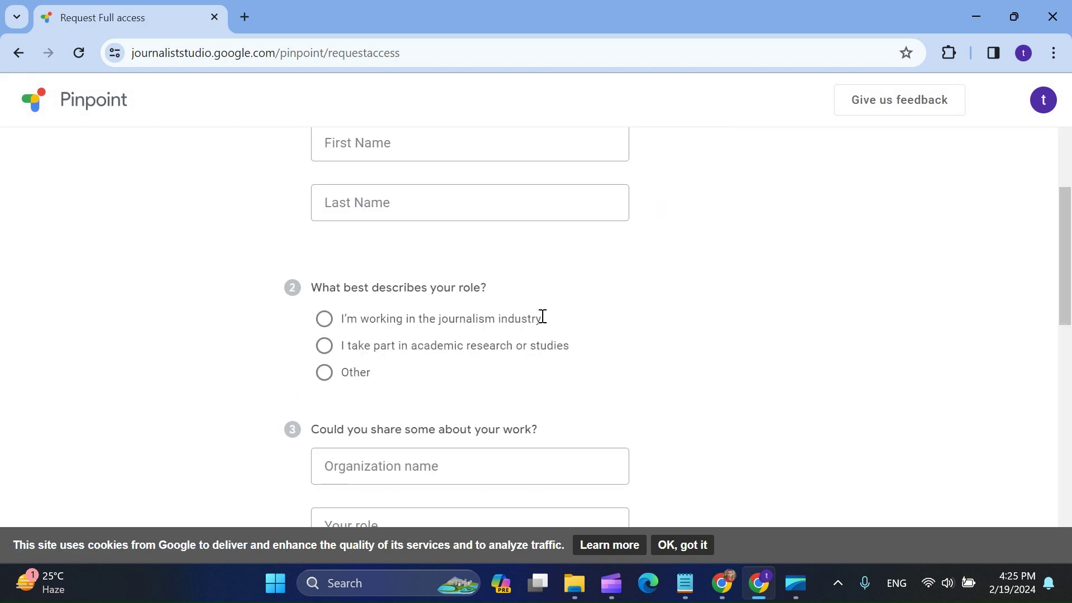
scroll(541, 321, up, 2)
scroll(393, 303, down, 4)
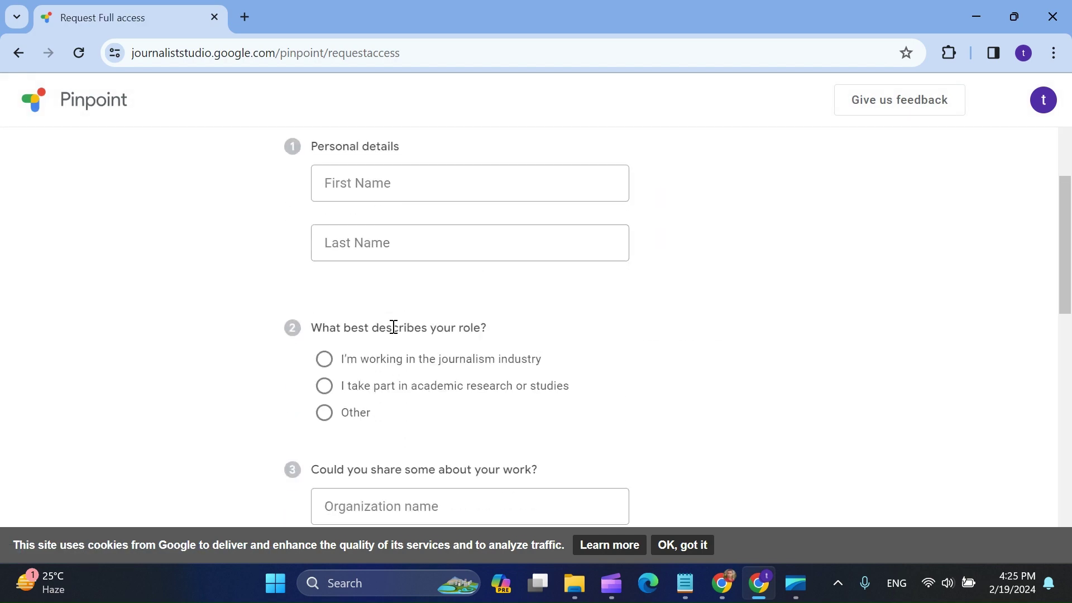
scroll(393, 326, down, 1)
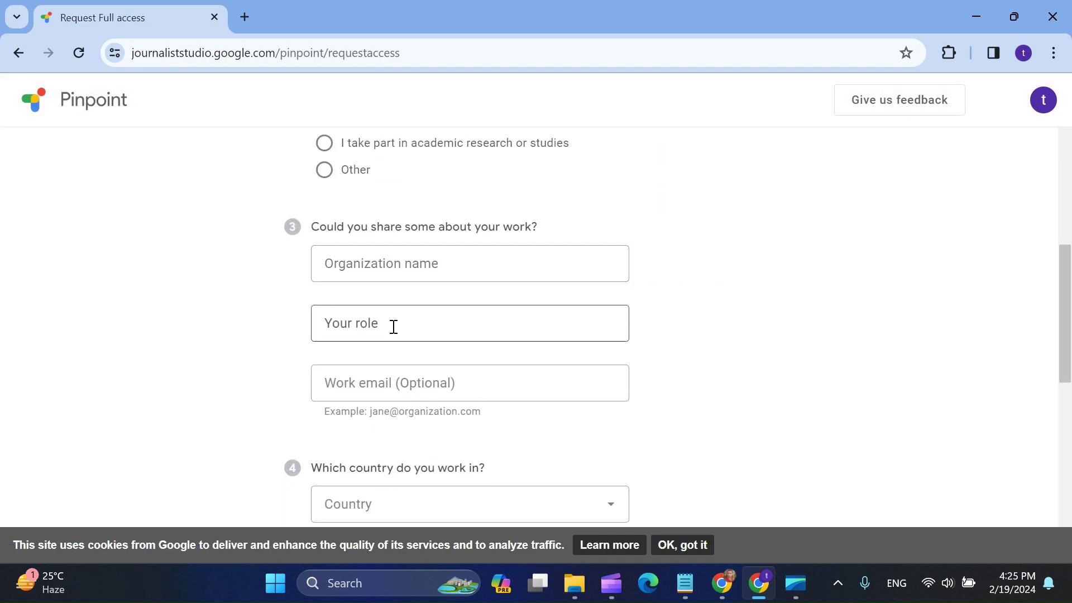
click(401, 275)
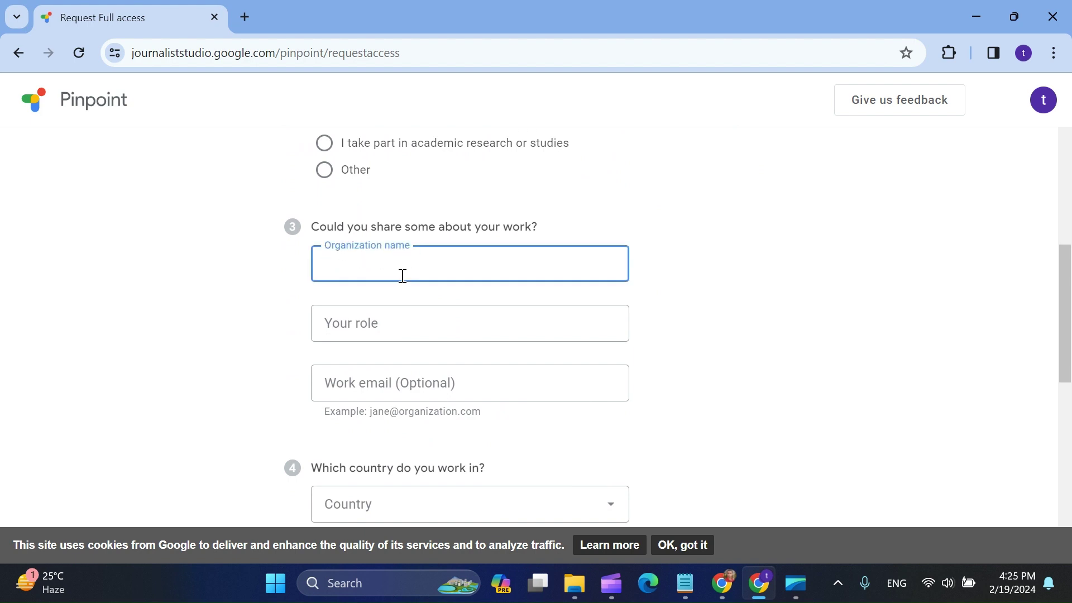
scroll(402, 275, down, 1)
scroll(402, 275, down, 1)
click(402, 275)
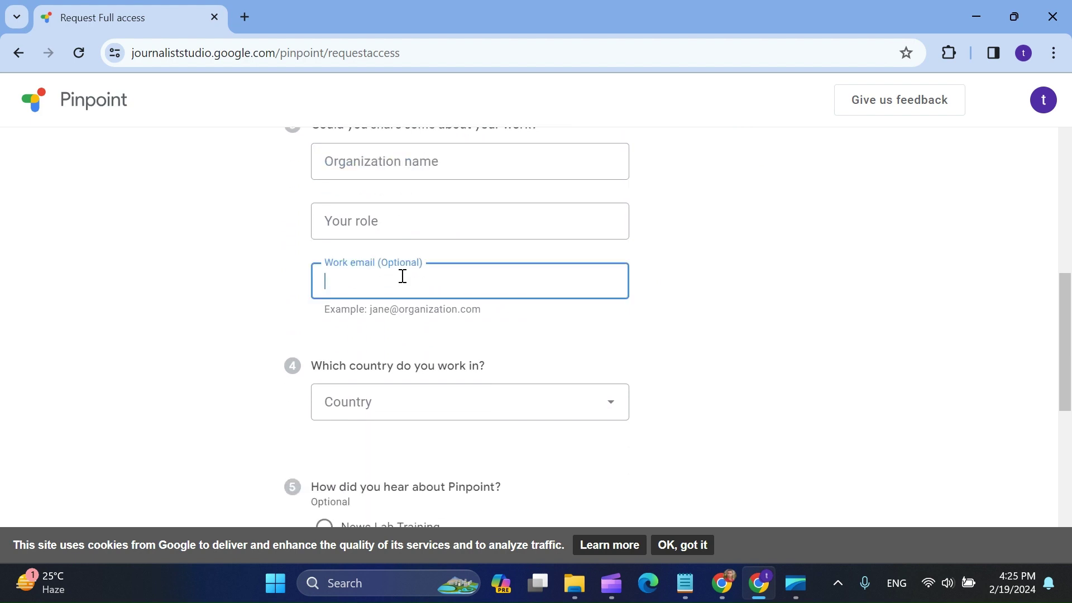
scroll(401, 275, down, 2)
scroll(401, 277, down, 5)
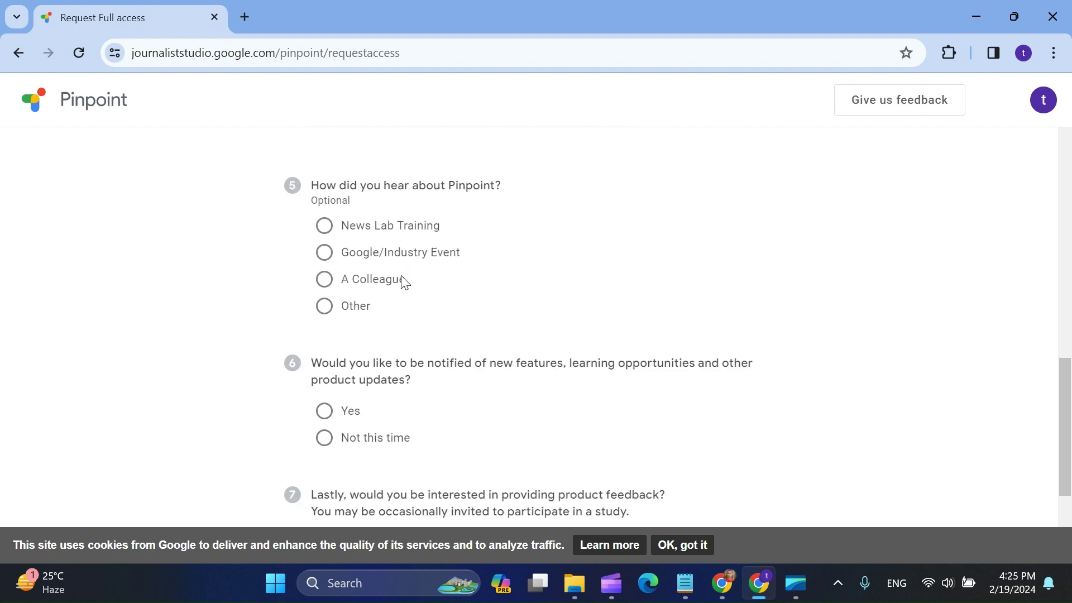
scroll(402, 281, up, 3)
scroll(404, 282, down, 3)
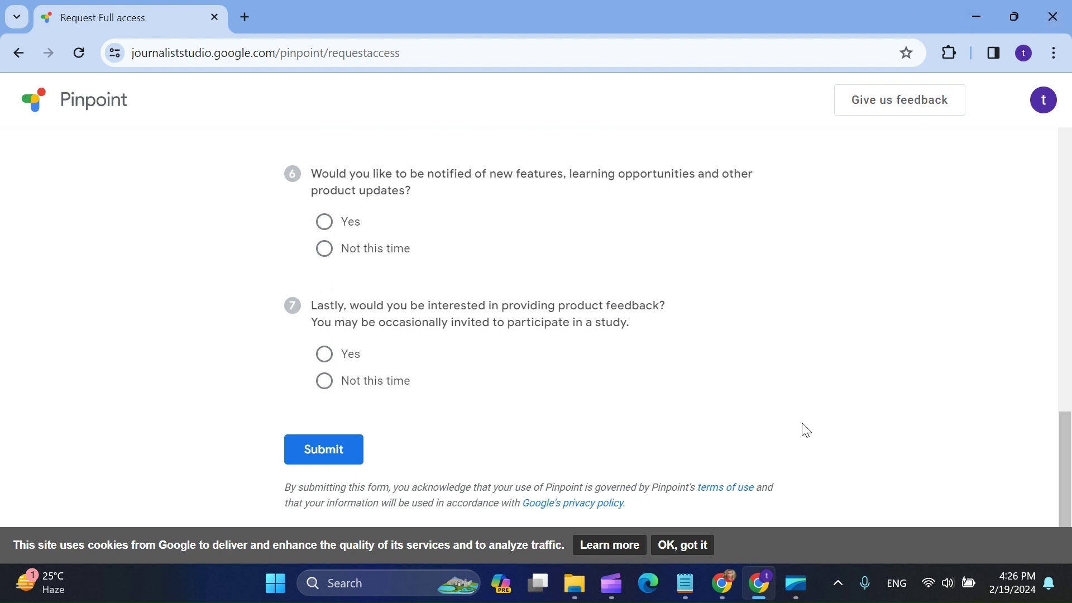
Switch to the other Chrome profile's window, open the Pinpoint workspace, and look over its own and suggested collections.
click(736, 579)
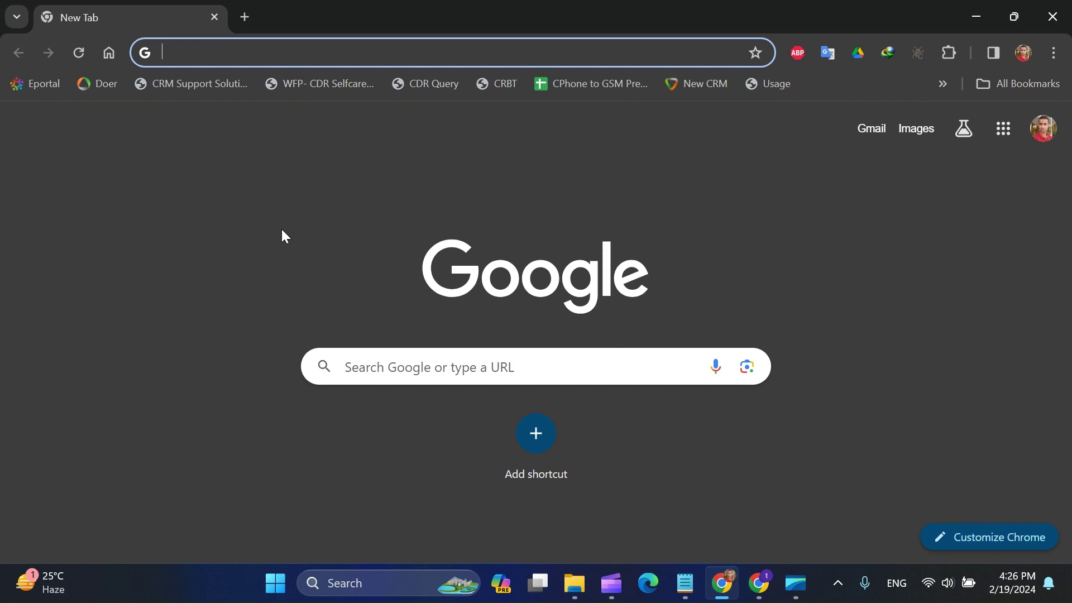
text(goo)
key(Return)
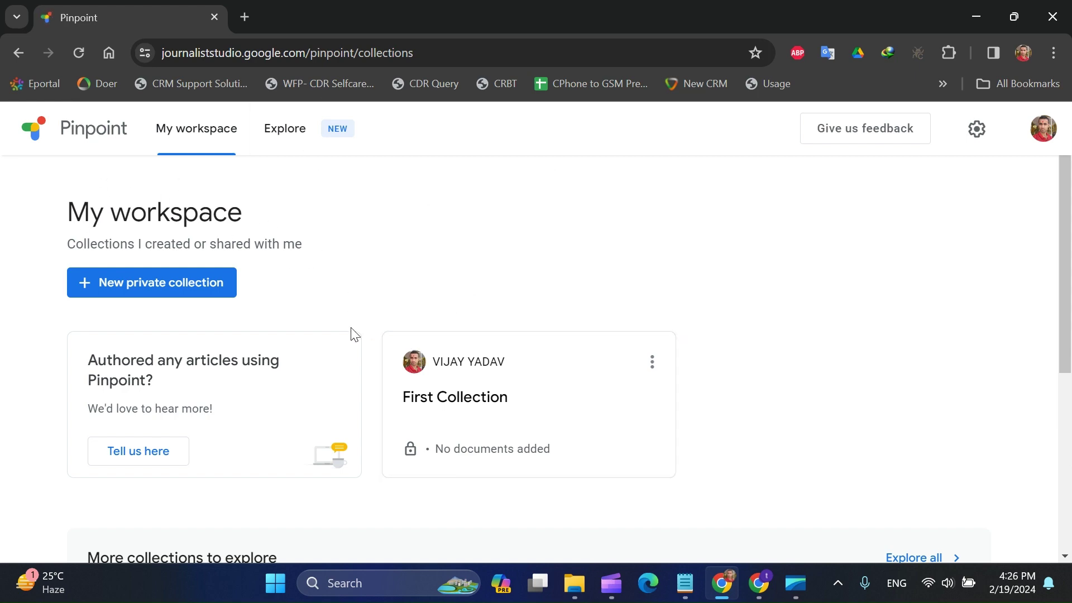
scroll(158, 342, down, 1)
scroll(158, 338, down, 5)
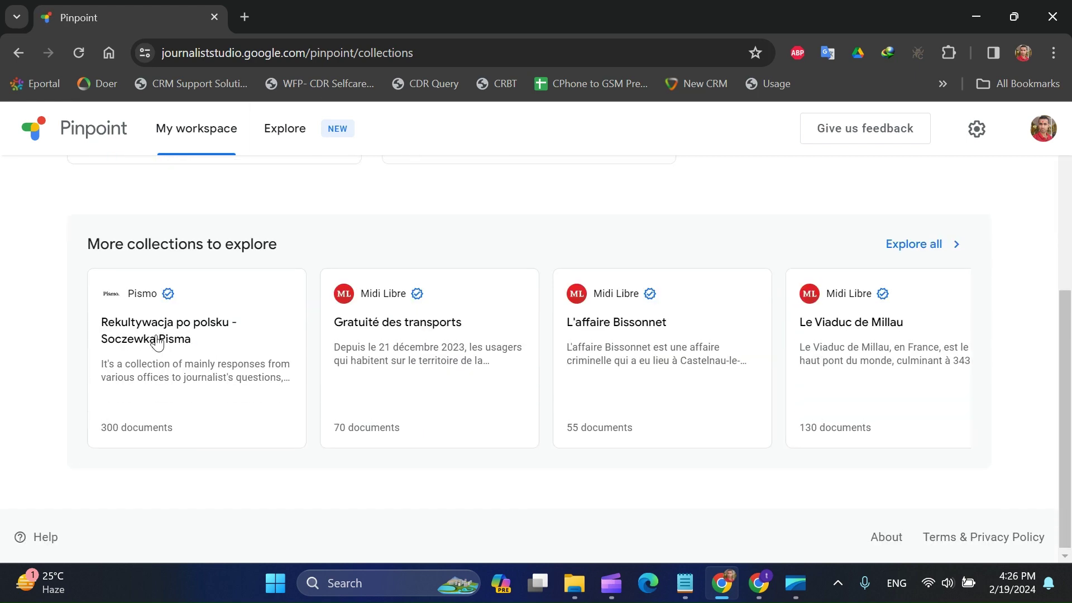
scroll(154, 343, up, 6)
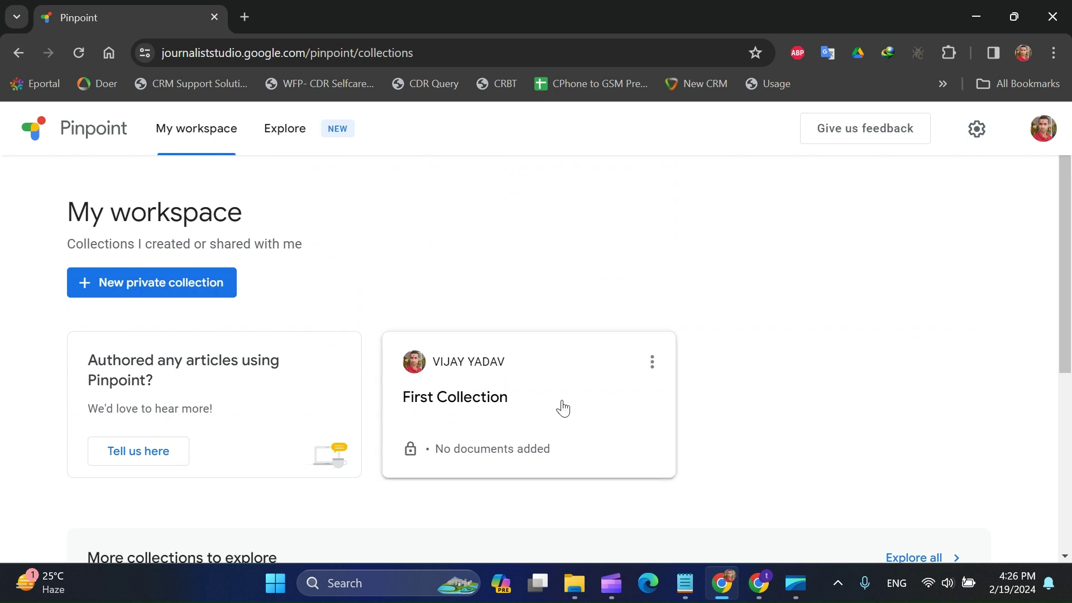
Inspect First Collection's option for uploading documents from the computer, and return to the collection without uploading anything.
click(533, 439)
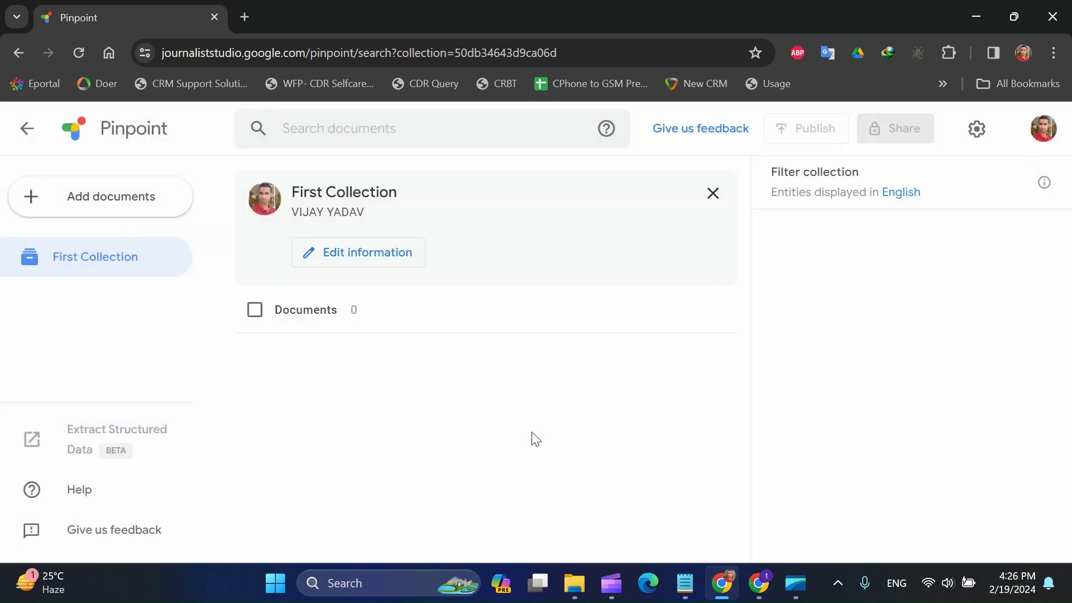
click(116, 196)
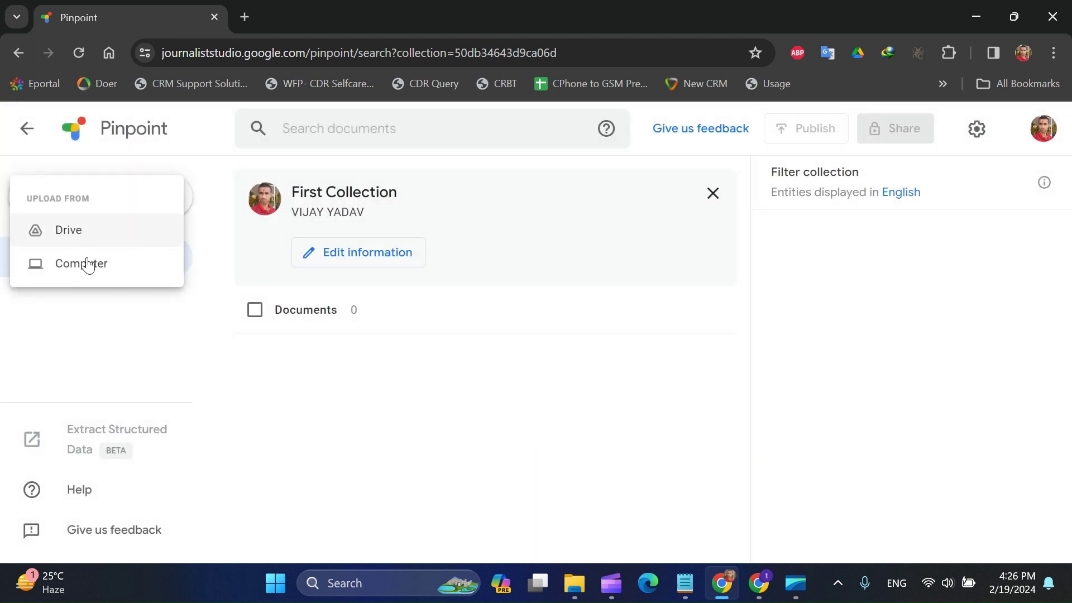
click(90, 277)
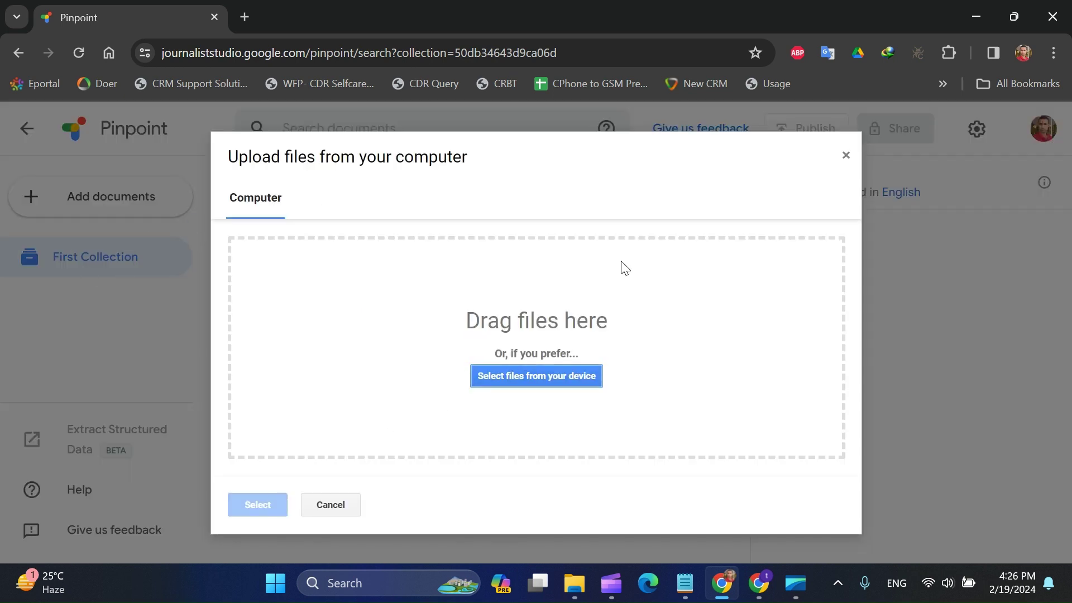
click(845, 156)
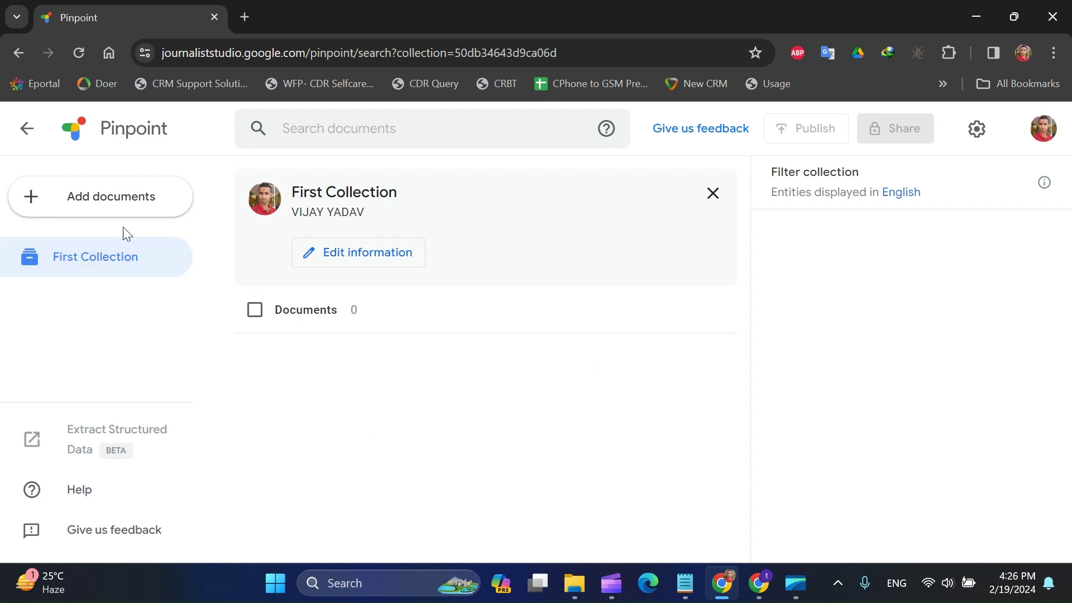
click(22, 128)
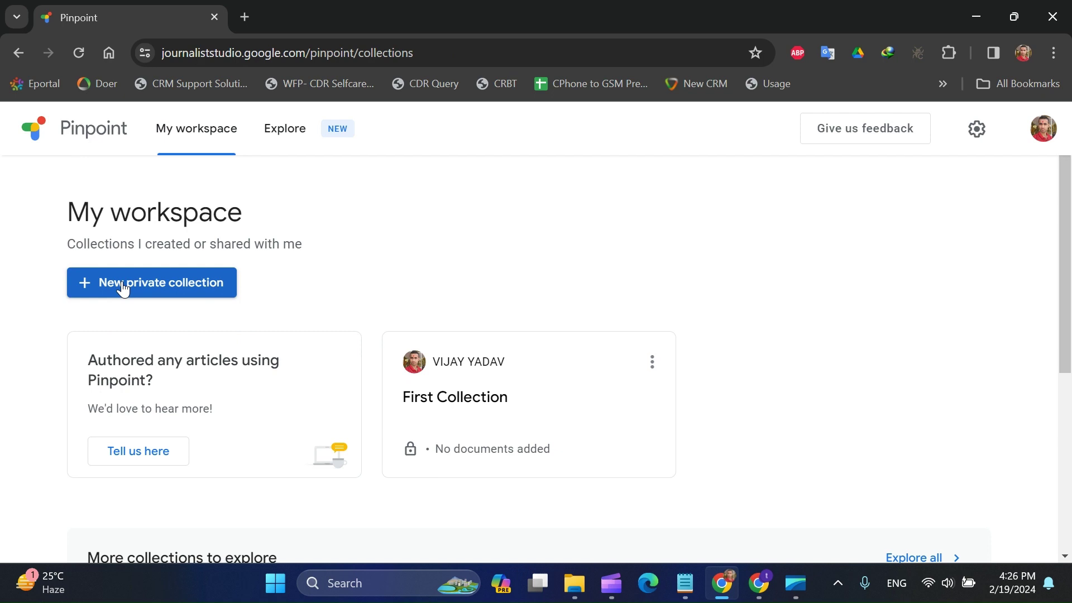
click(467, 425)
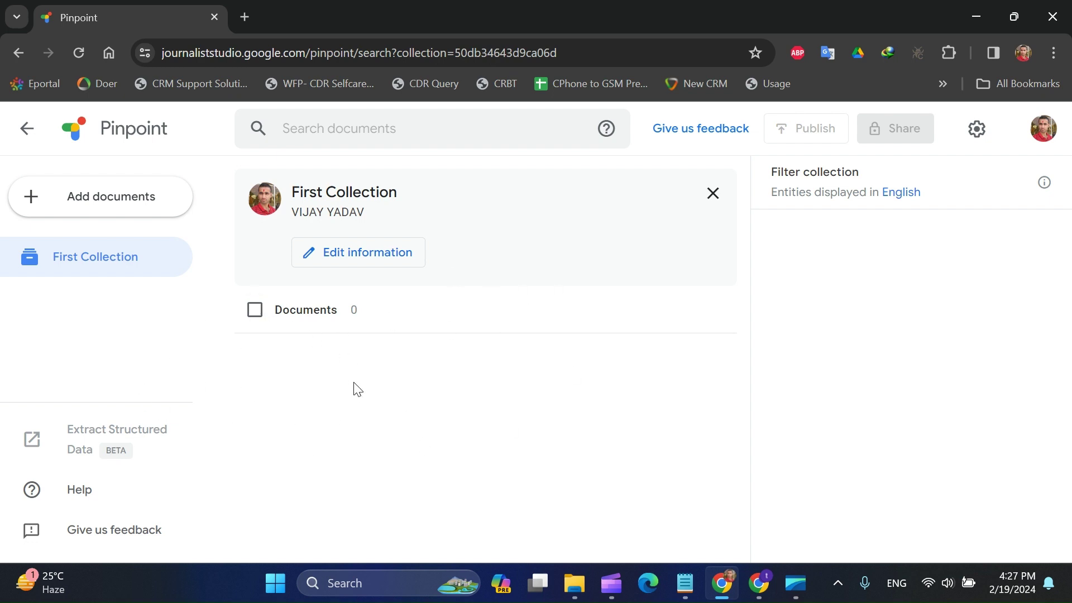
Search Google in a new tab for "how much storage is free in google pinpoint" and read the answer.
click(245, 15)
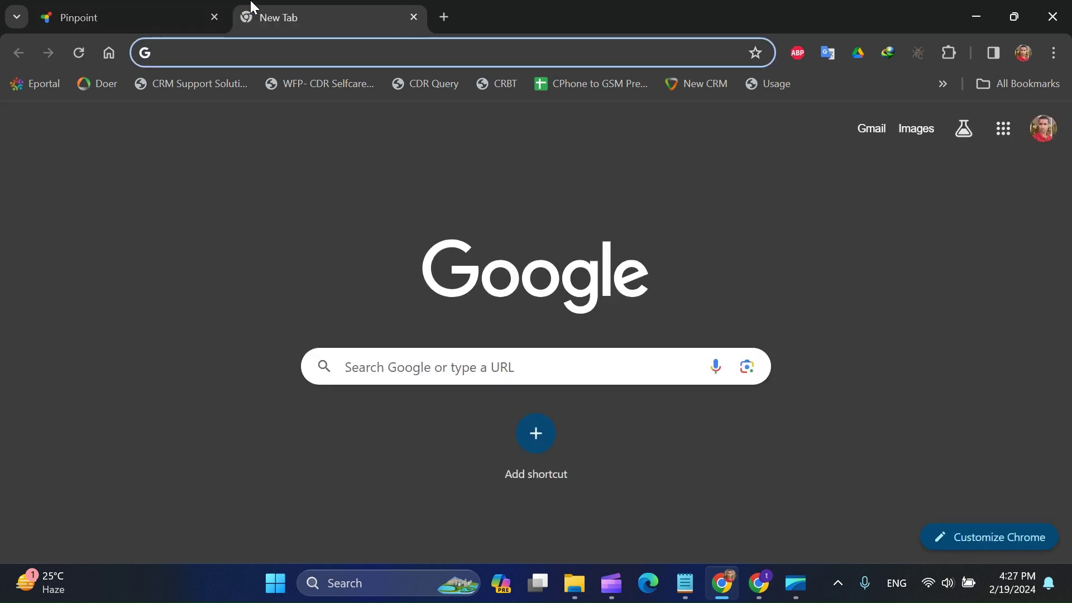
text(ho)
key(Return)
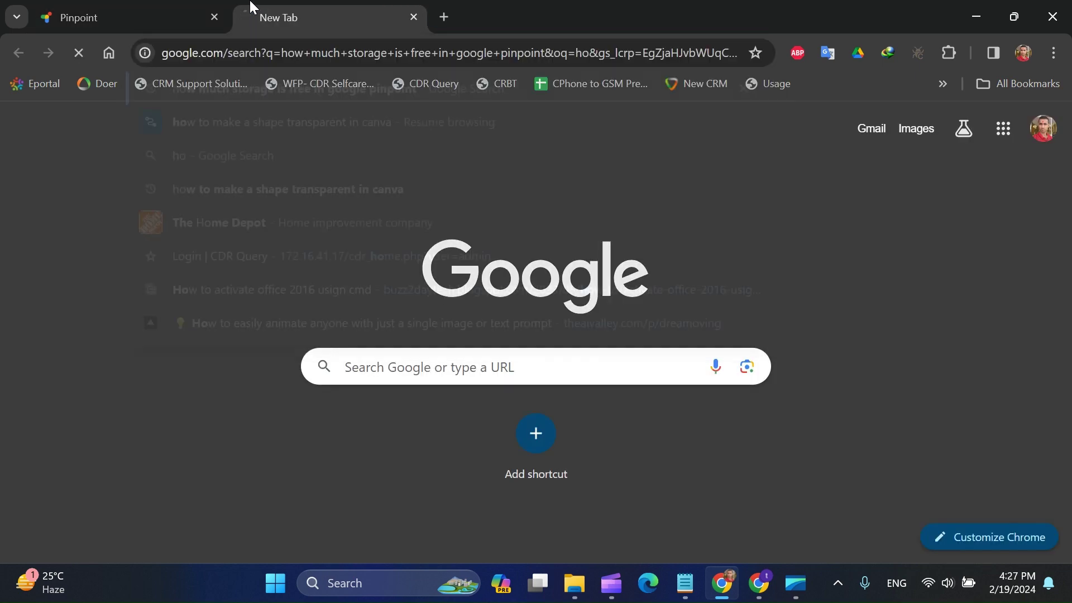
scroll(277, 379, down, 5)
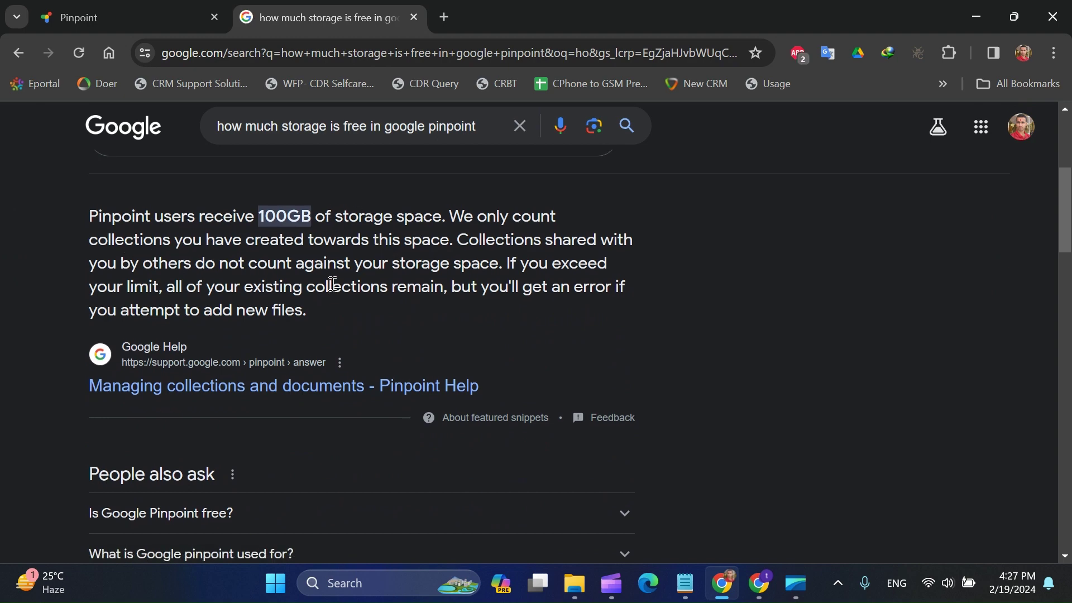
scroll(332, 285, up, 5)
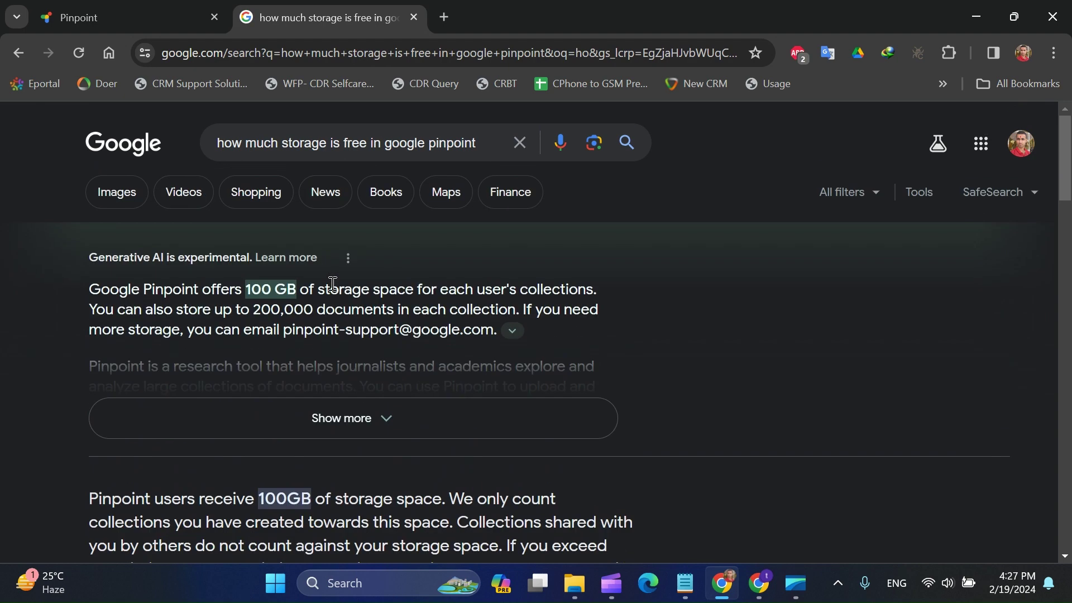
Return to First Collection in Pinpoint and minimize both Chrome windows to show the desktop.
click(444, 16)
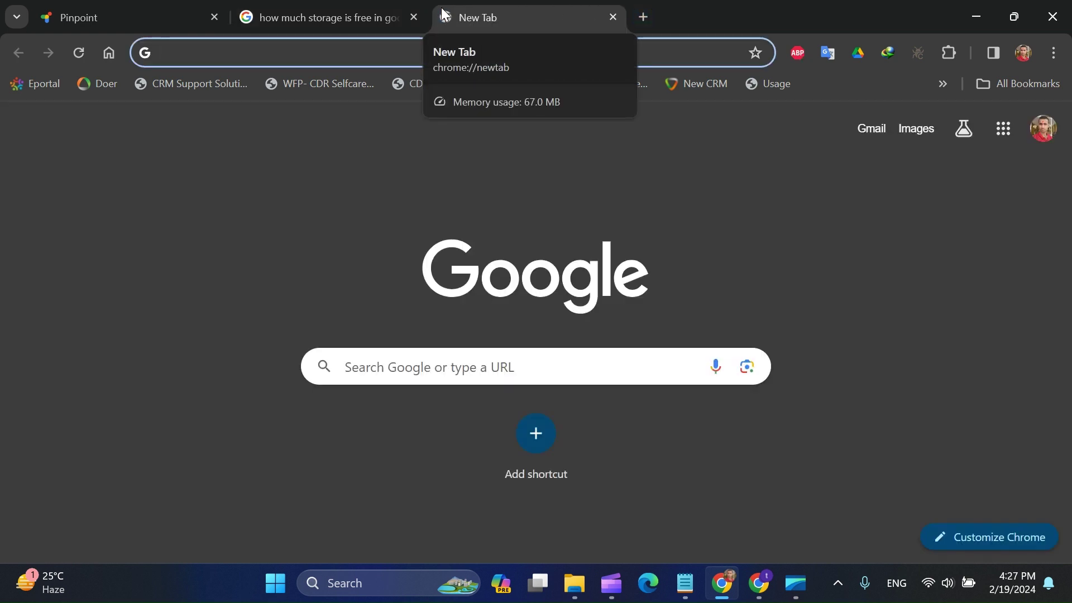
click(85, 6)
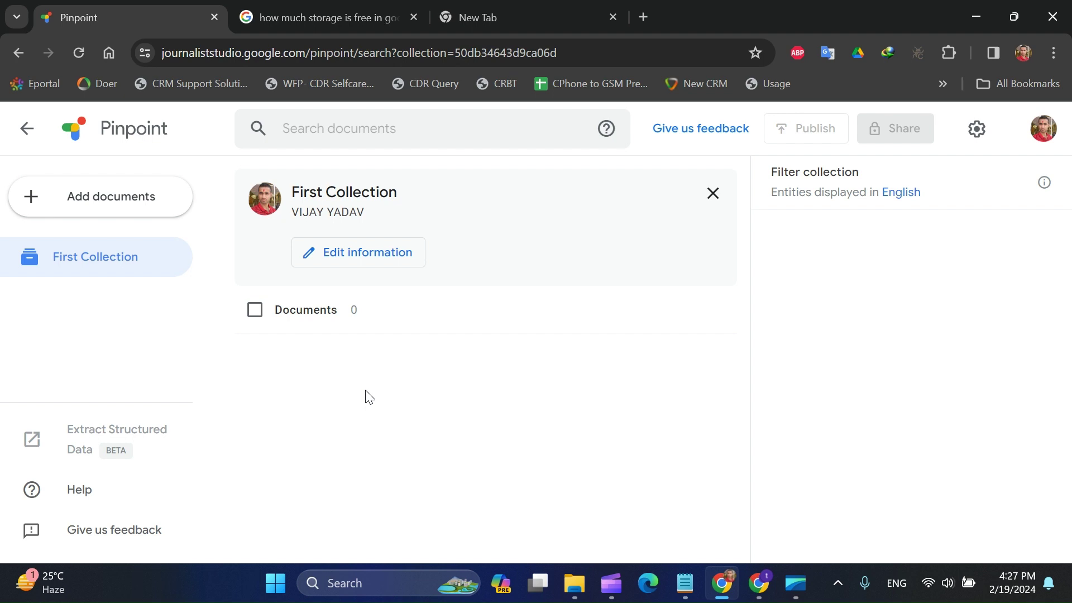
click(725, 583)
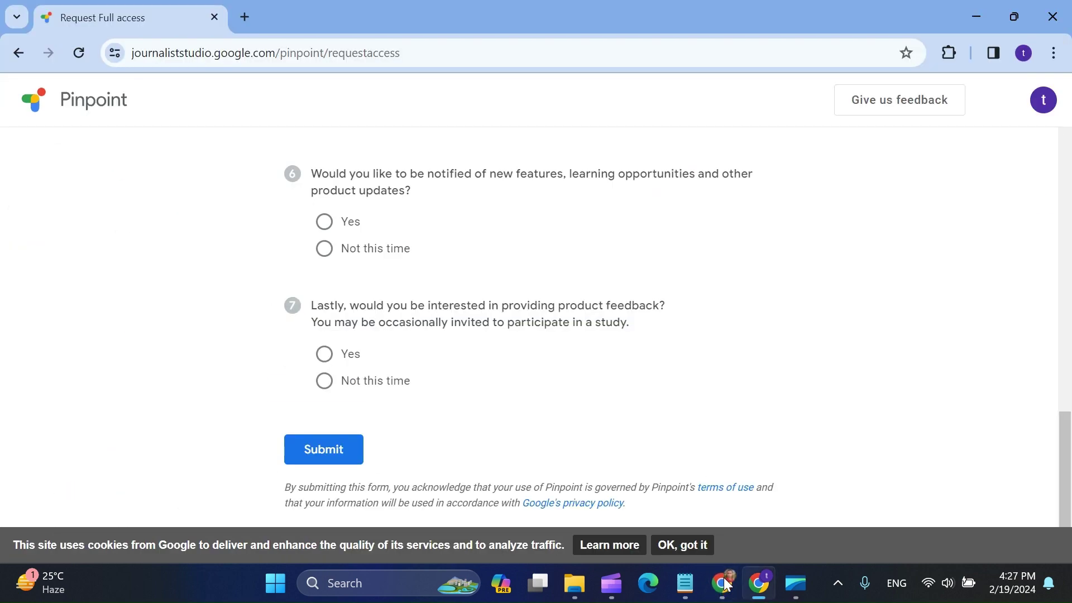
click(982, 10)
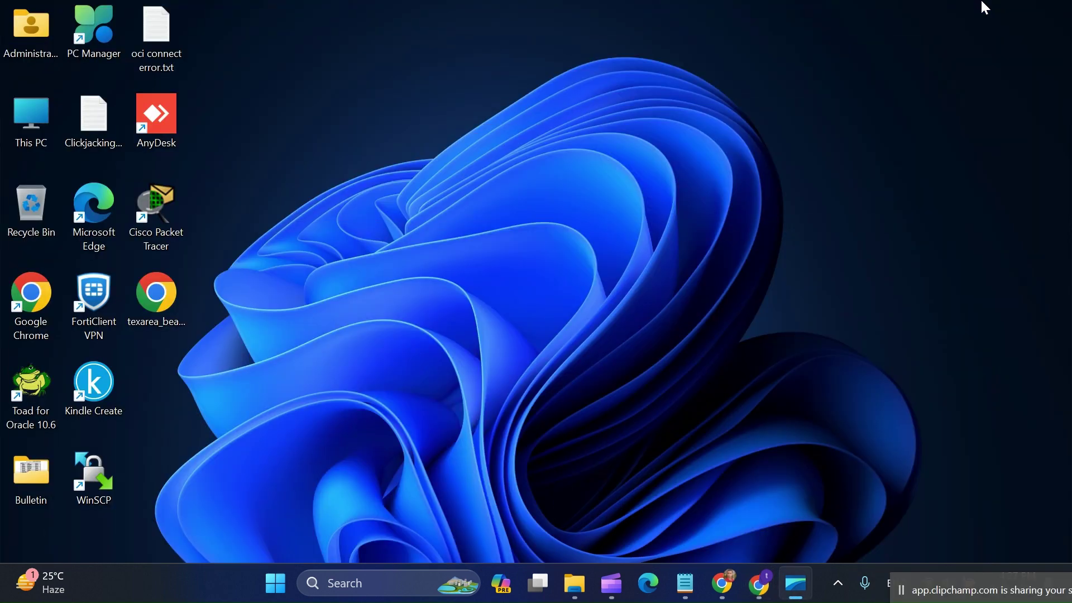